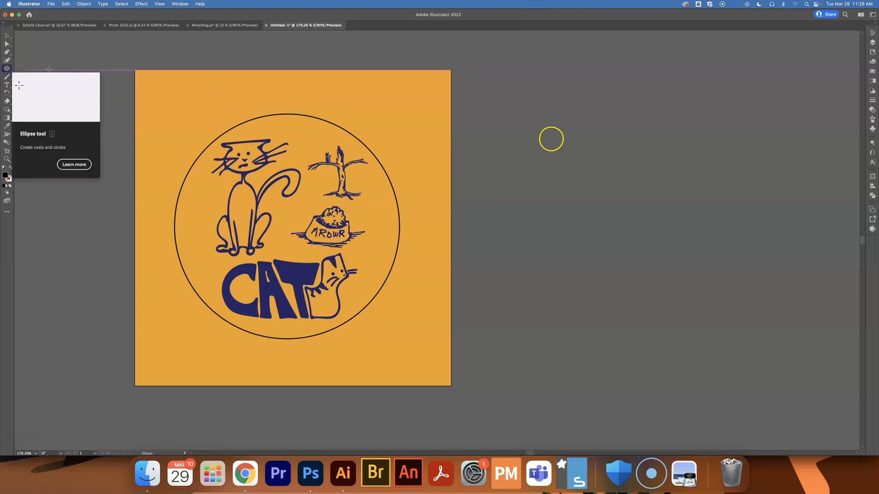
Step: Draw a circle beside the artboard and start a new swatch from the Swatches panel
drag(515, 140, 582, 207)
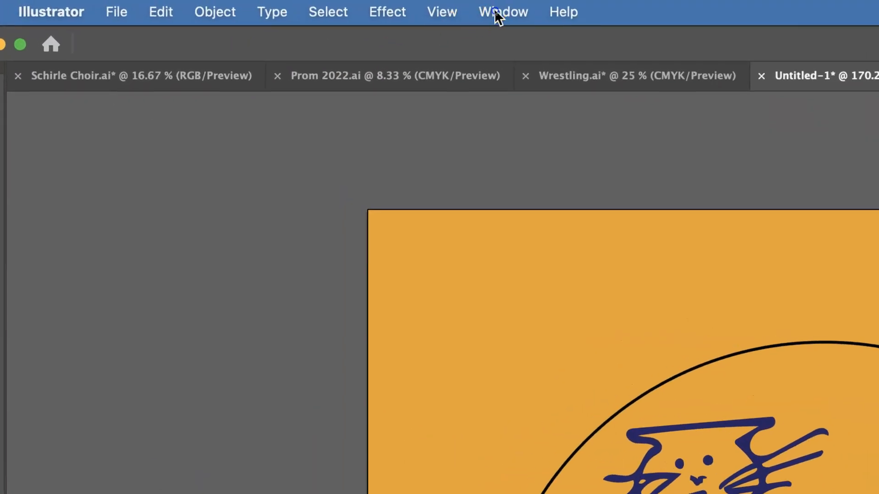
click(496, 13)
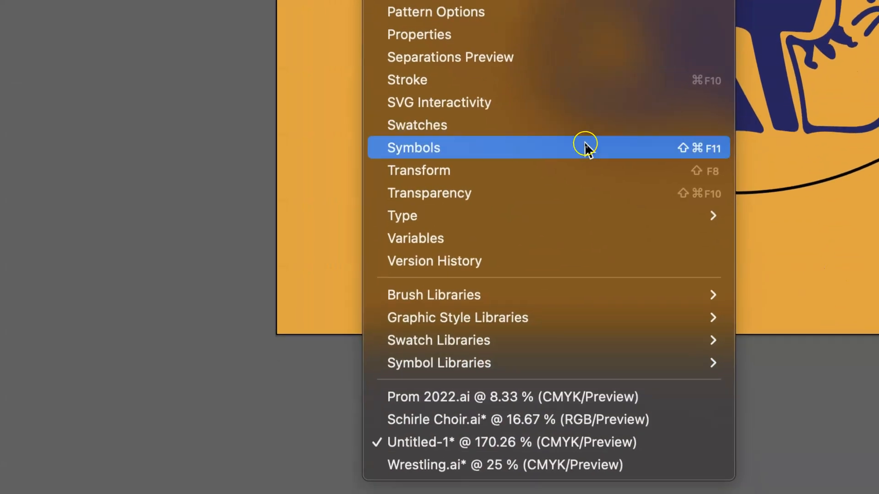
click(467, 125)
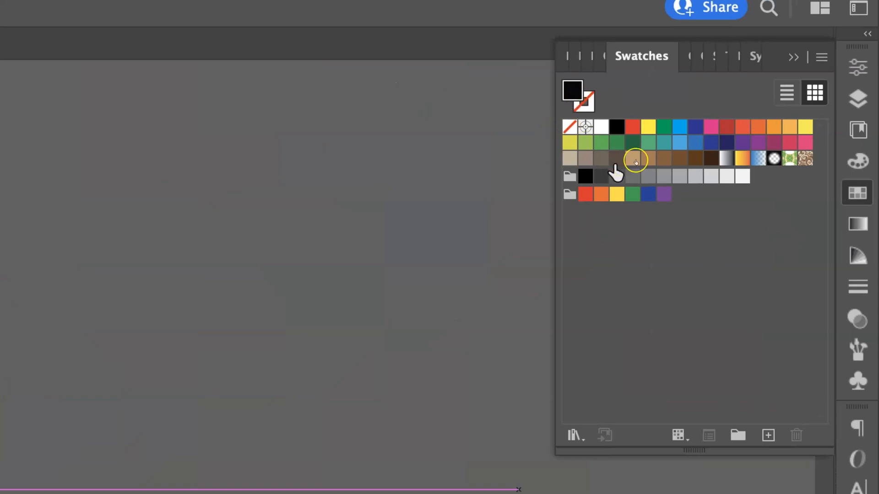
click(771, 436)
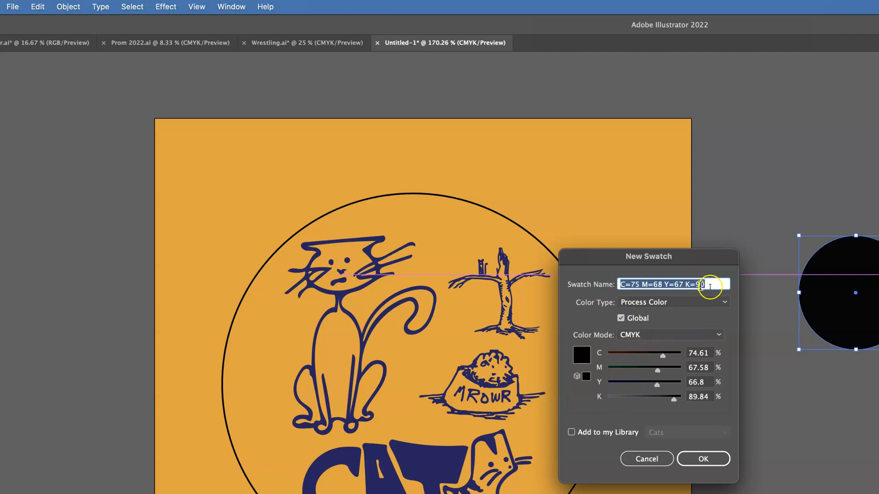
Step: Name the swatch CutContour, make it a Spot Color, and set its values to C 0, M 100, Y 0, K 0
text(CutContour)
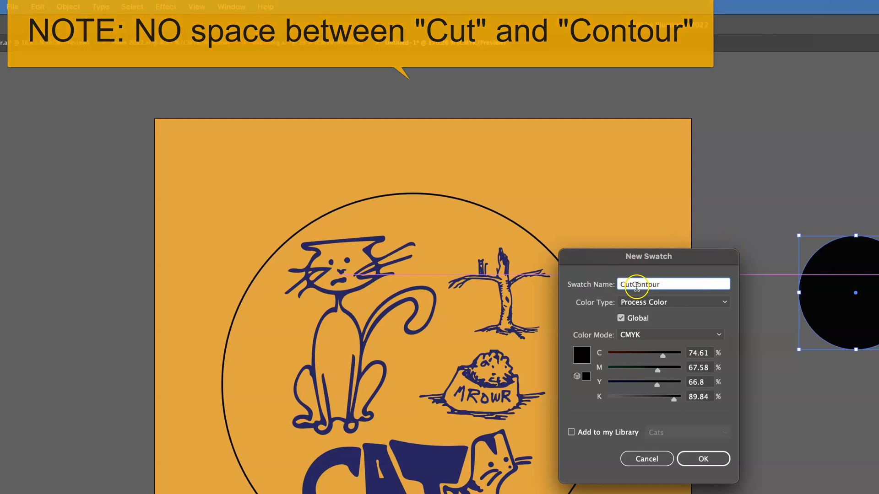
click(620, 318)
click(724, 303)
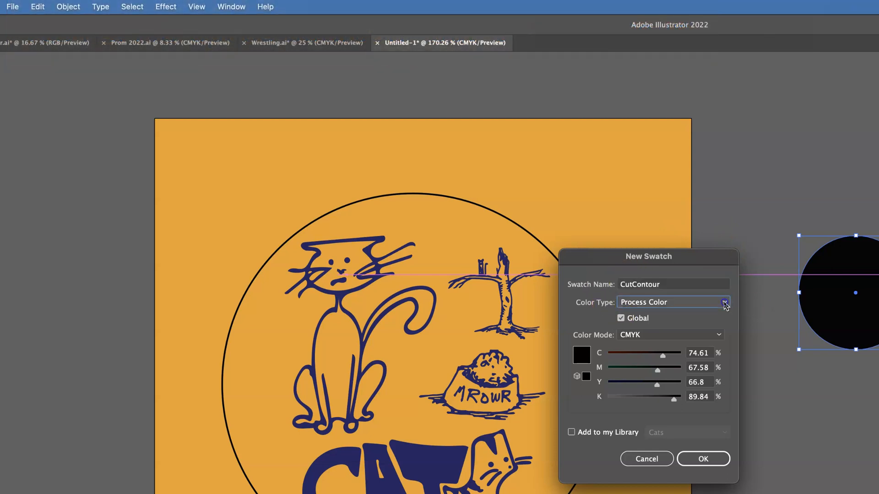
click(682, 328)
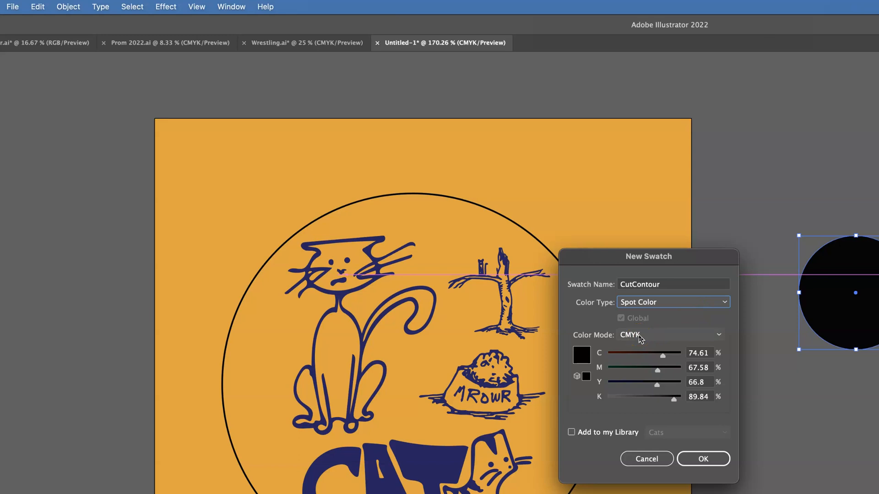
drag(663, 355, 597, 361)
drag(657, 370, 606, 384)
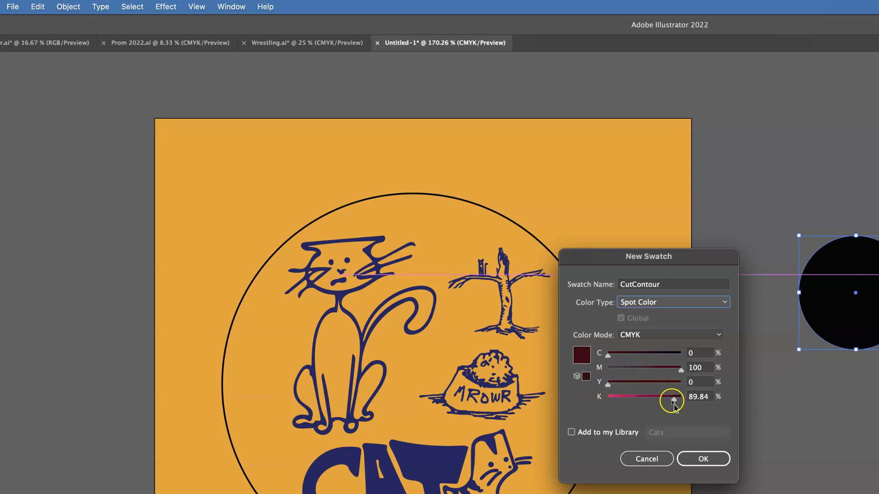
drag(674, 405, 597, 396)
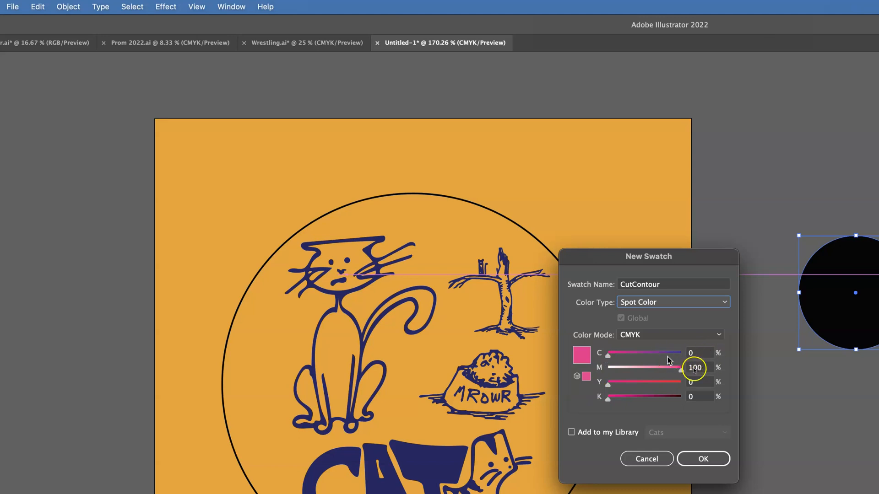
Step: Add the new swatch to the Cats library and confirm the dialog
click(571, 433)
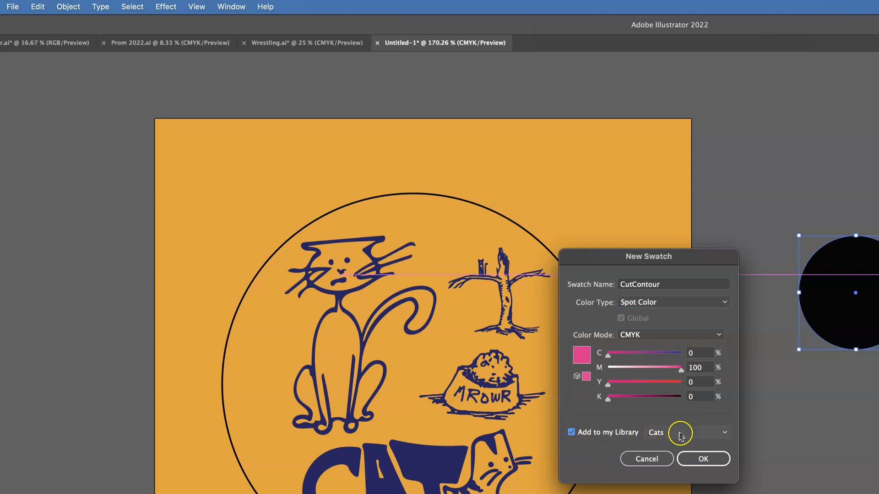
click(722, 433)
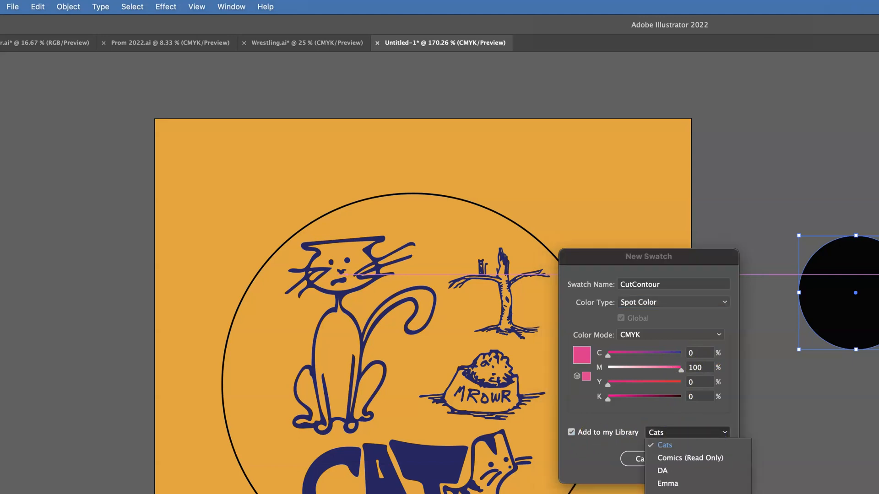
click(666, 446)
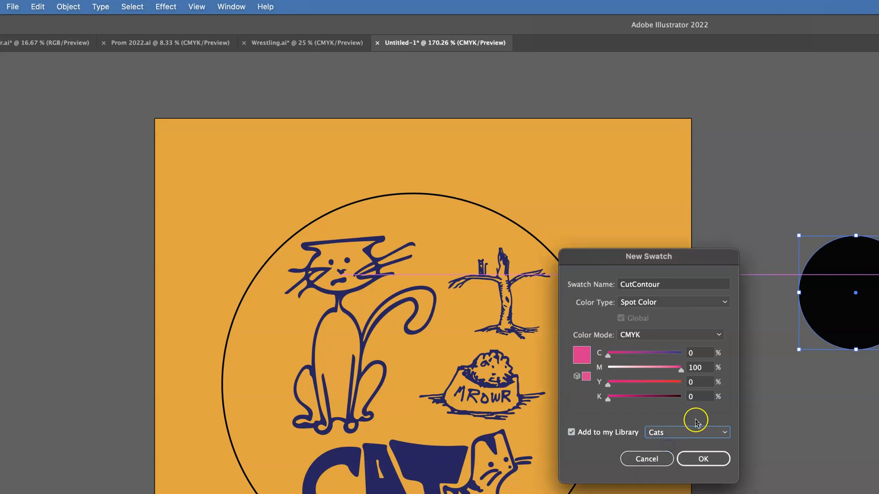
click(705, 461)
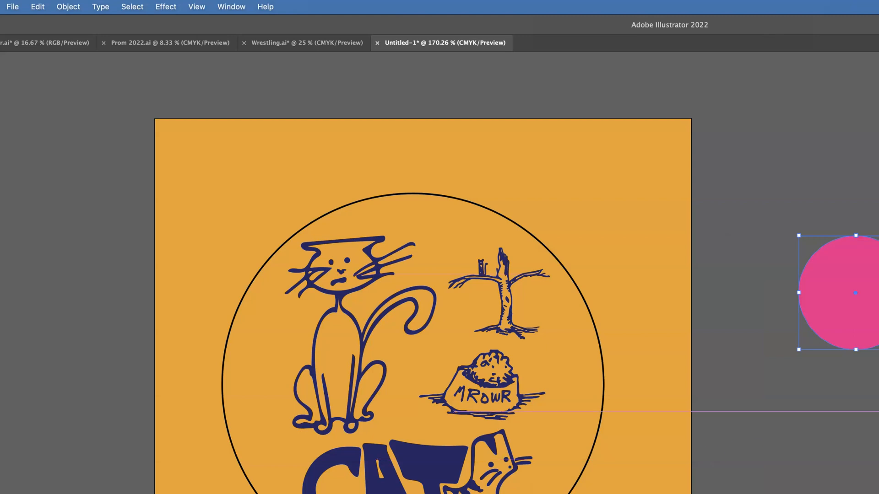
Step: Select the pink helper circle beside the artboard and delete it
click(870, 74)
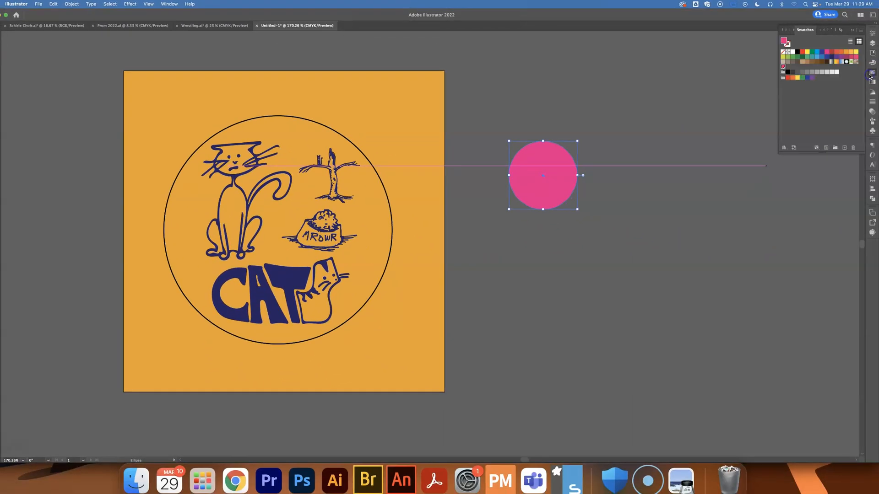
click(783, 67)
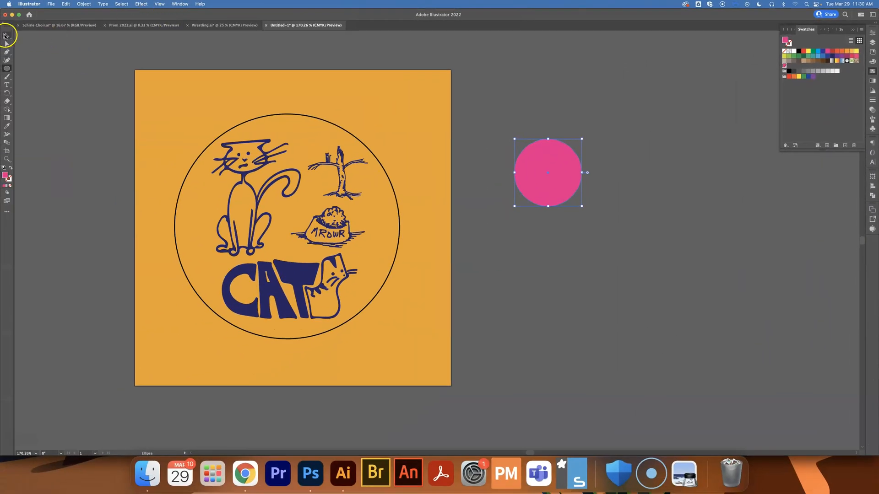
click(5, 36)
key(Delete)
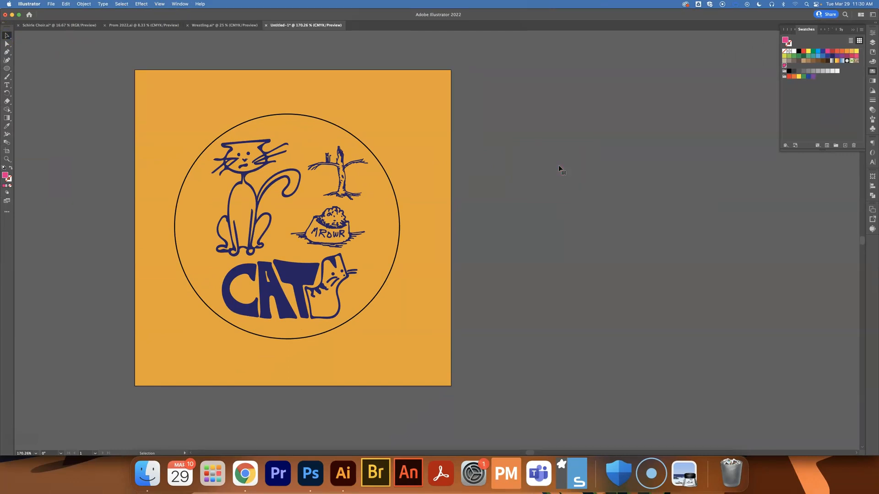
Step: Select the large circle around the cat artwork and apply the CutContour swatch to its stroke
click(396, 200)
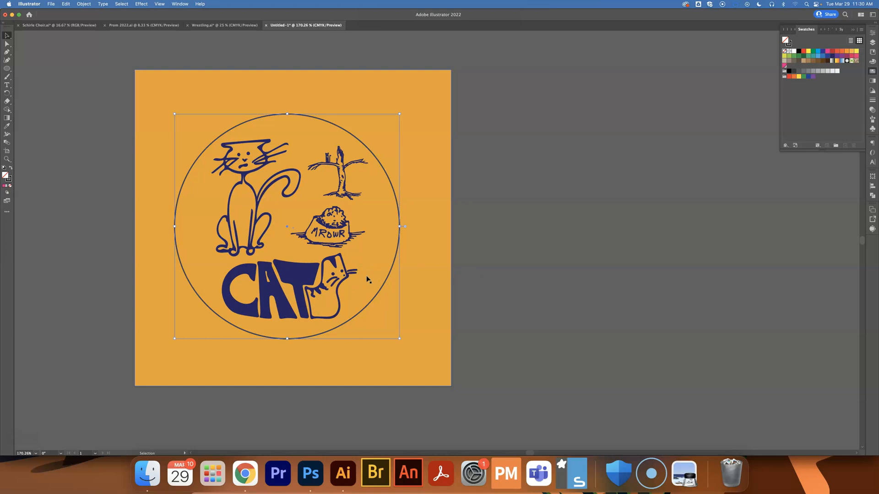
click(9, 178)
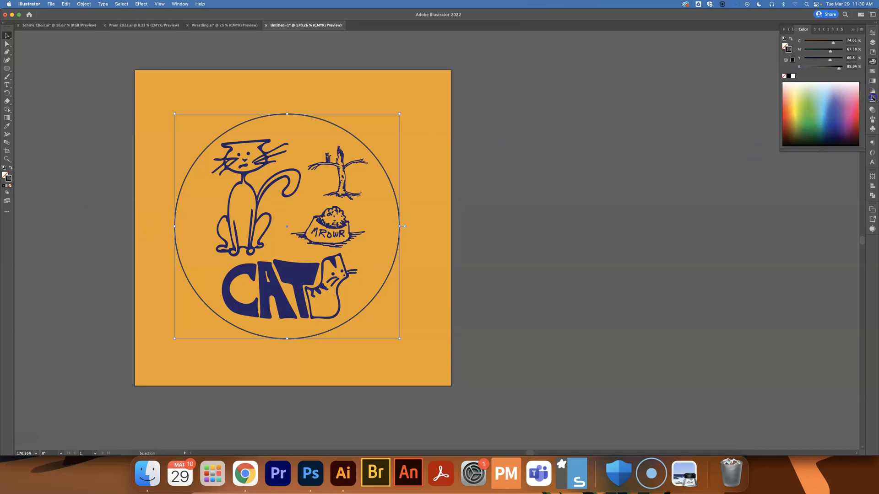
click(872, 71)
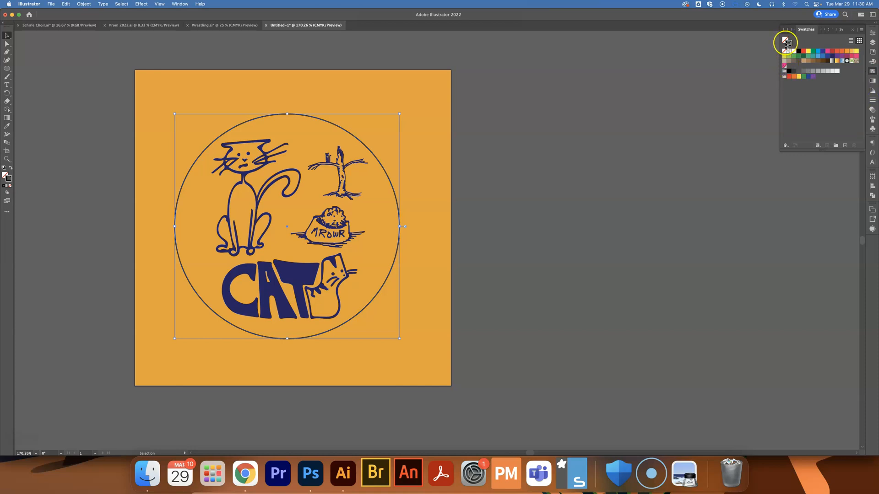
click(784, 66)
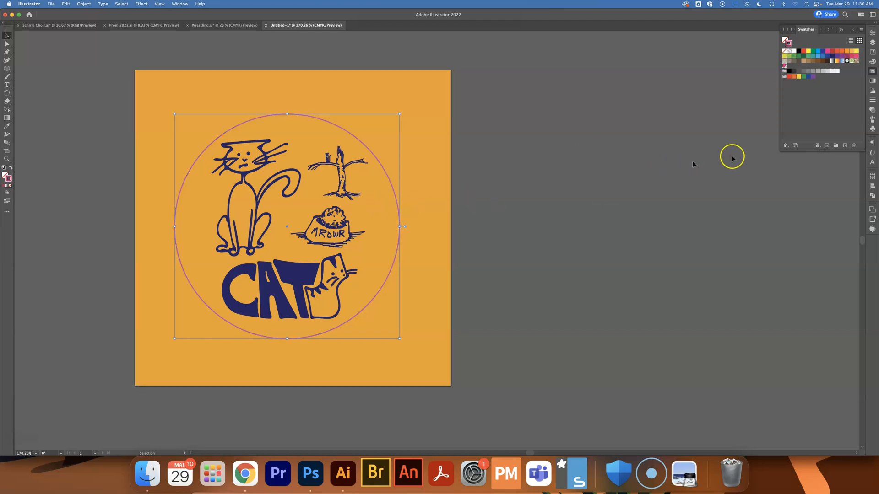
Step: Set the circle's stroke weight to 0.25 pt
click(873, 100)
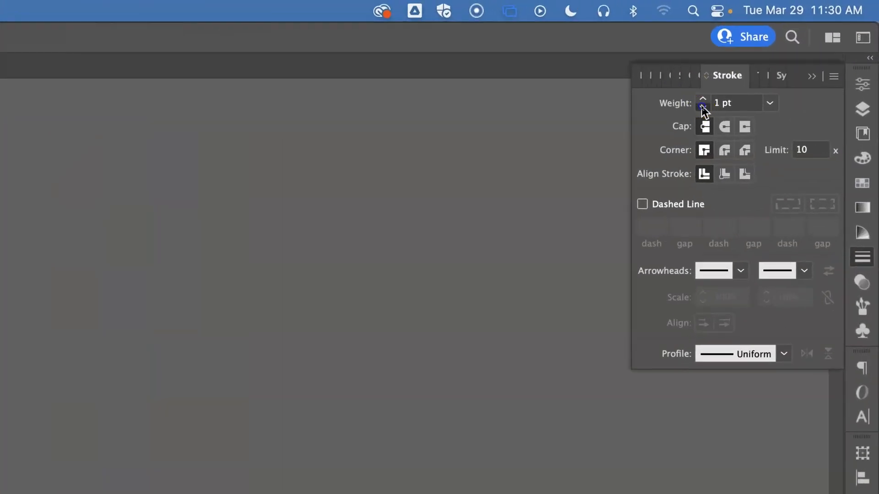
click(702, 107)
click(703, 107)
click(702, 107)
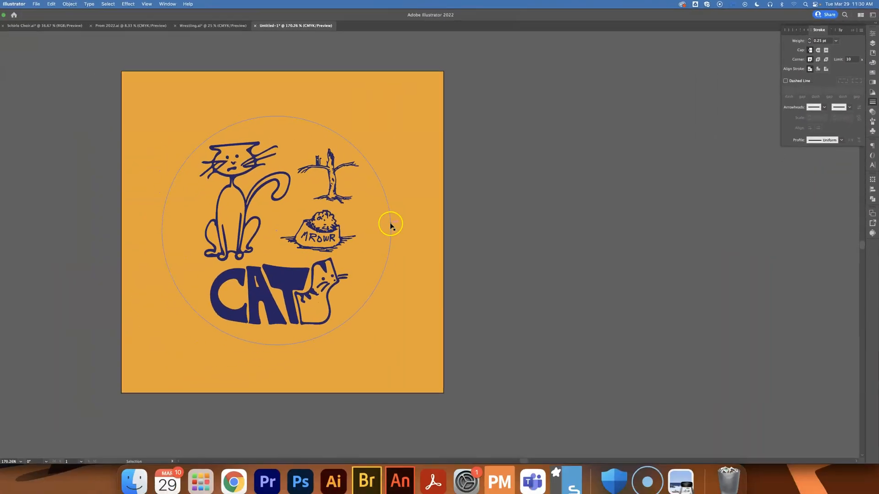
drag(399, 217, 398, 223)
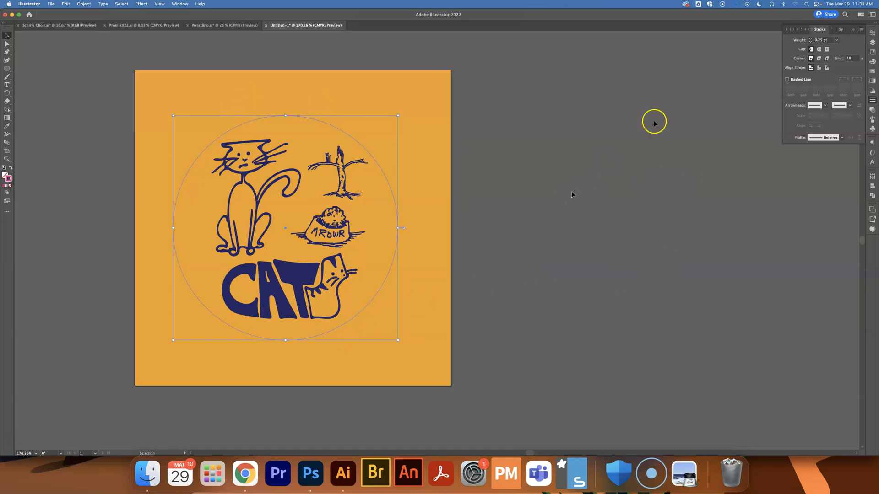
Step: Open the Swatches panel and the Cats library to check the CutContour swatch
click(873, 71)
click(786, 64)
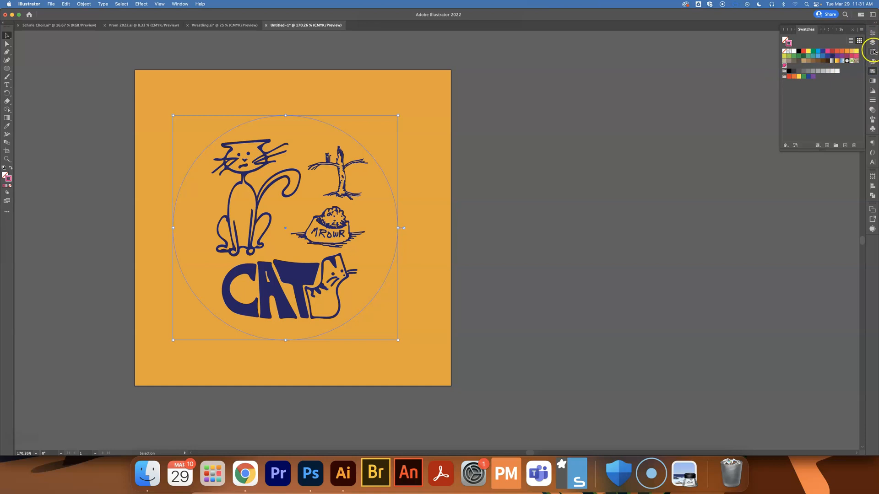
click(872, 52)
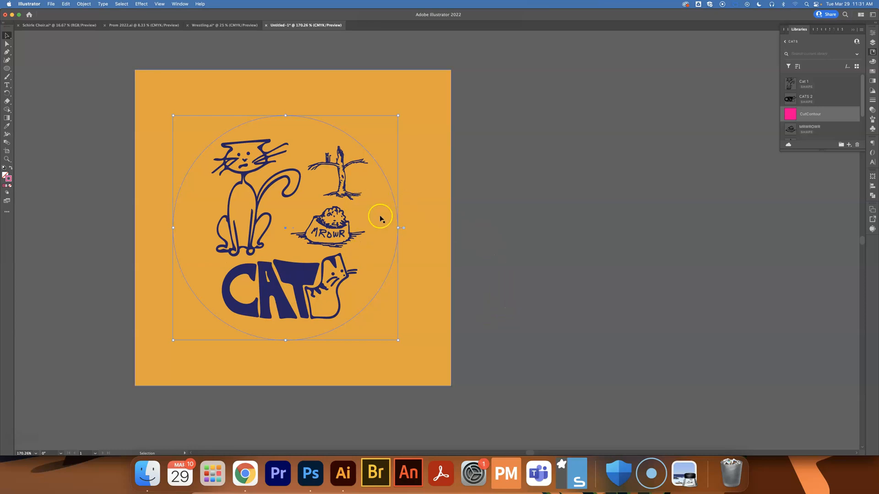
Step: Open Save As, choose the Illustrator EPS format and enable Use Artboards
click(51, 4)
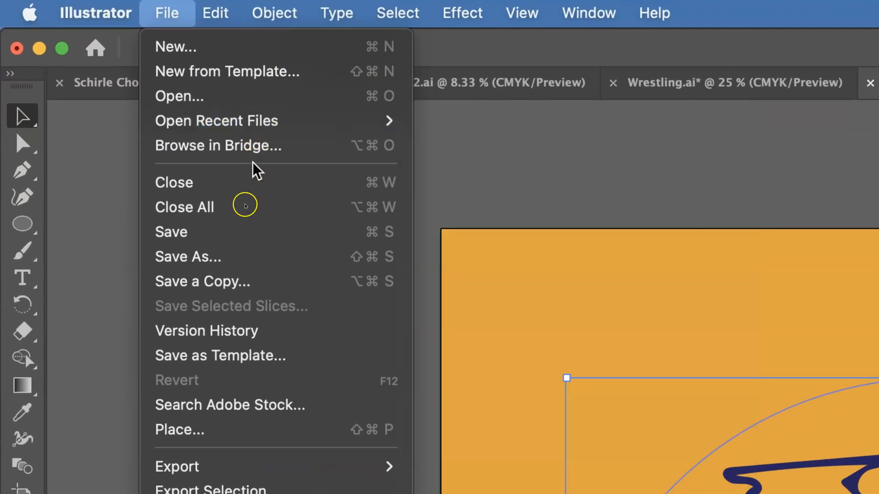
click(252, 258)
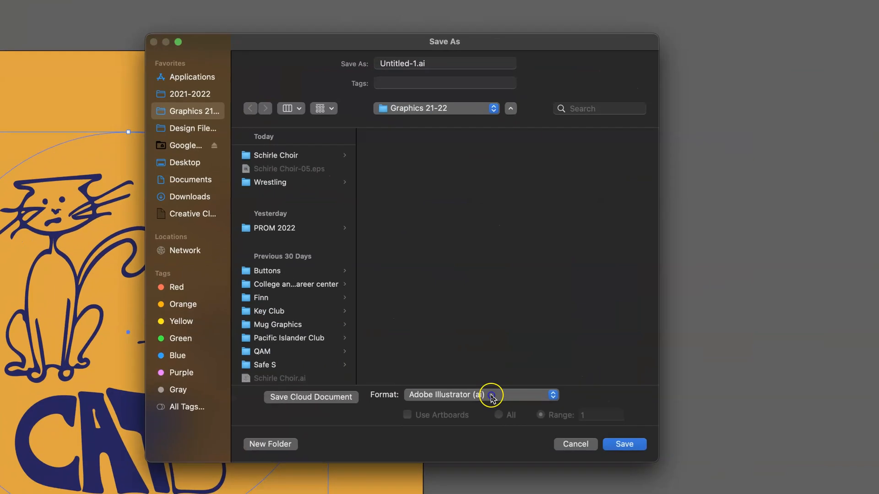
click(491, 396)
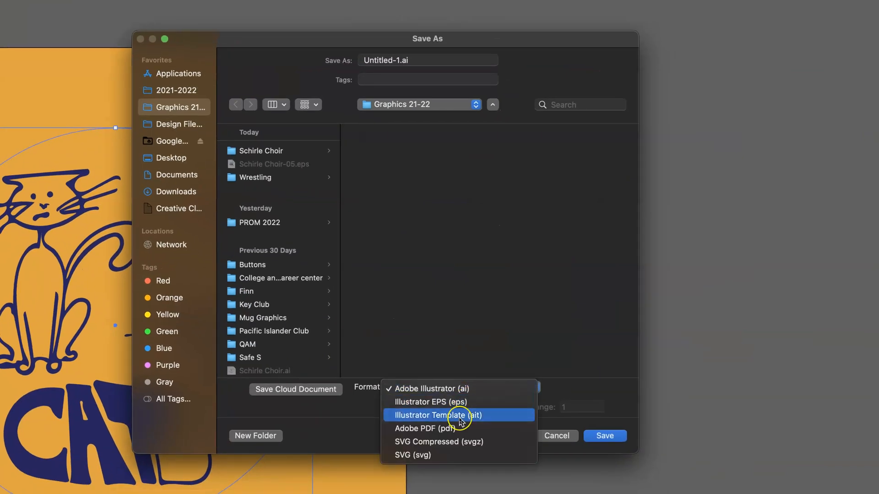
click(460, 403)
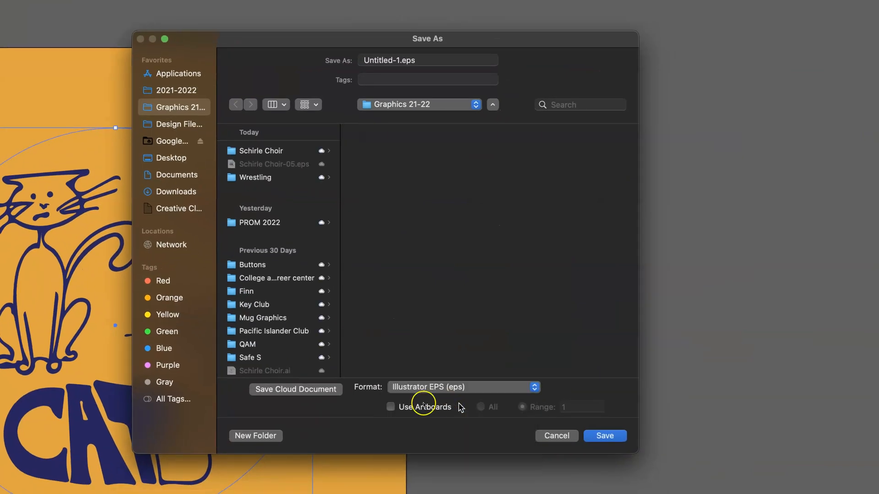
click(391, 407)
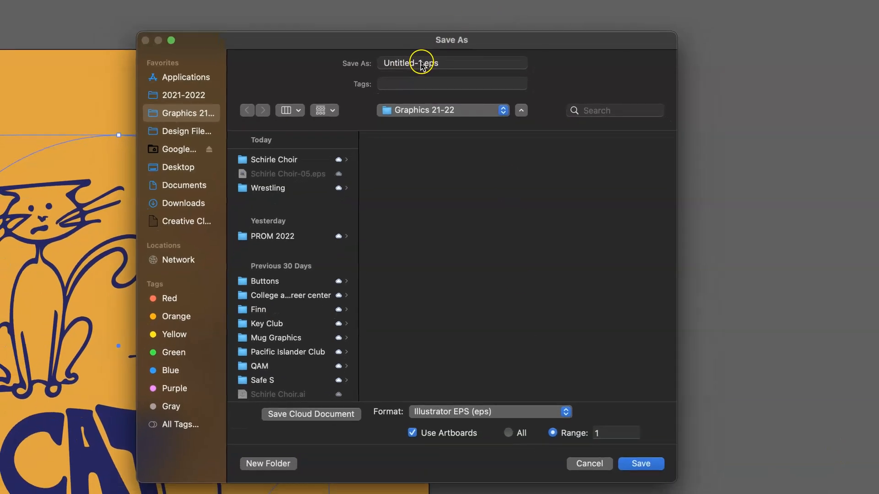
Step: Name the file Cats.eps and save it, accepting the default EPS options
drag(421, 64, 382, 67)
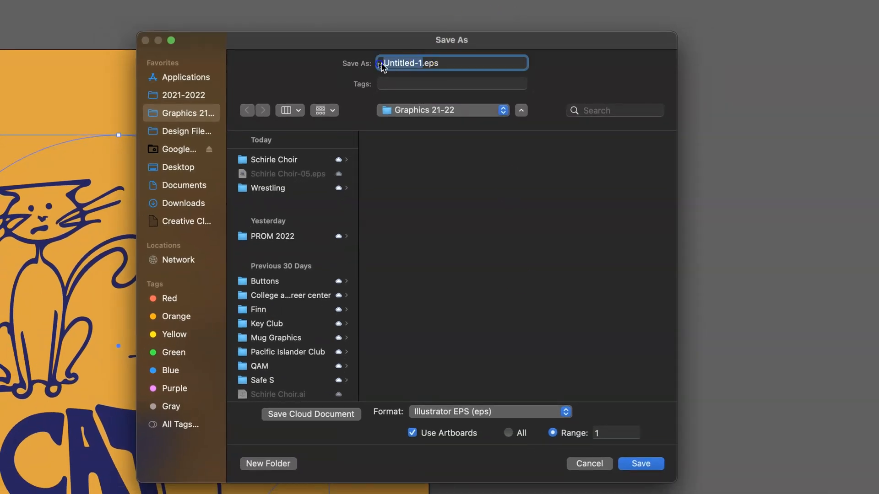
text(C)
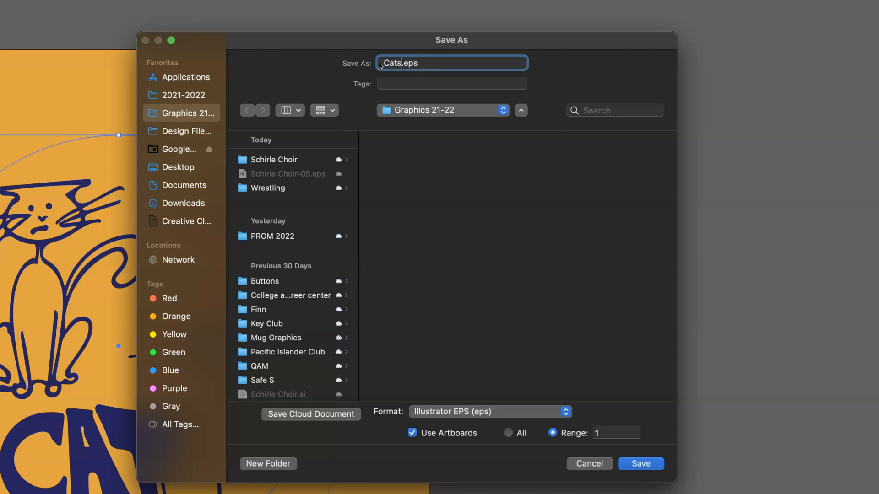
text(ats)
click(652, 466)
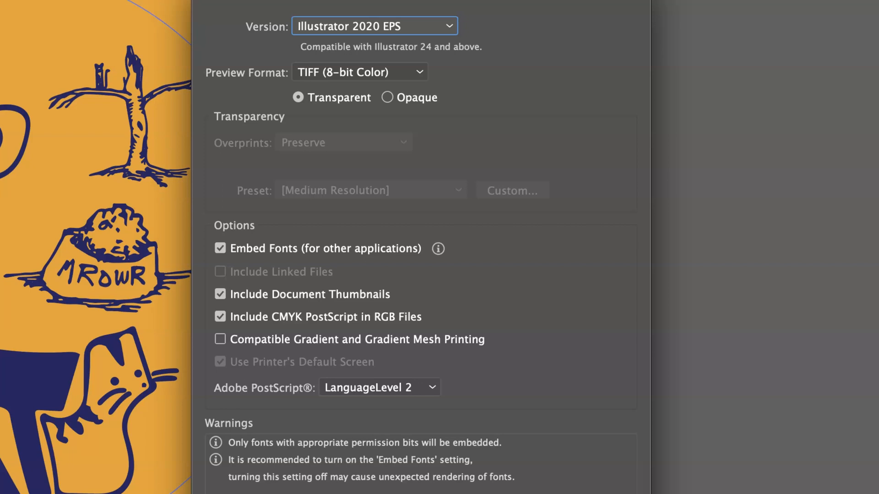
key(Return)
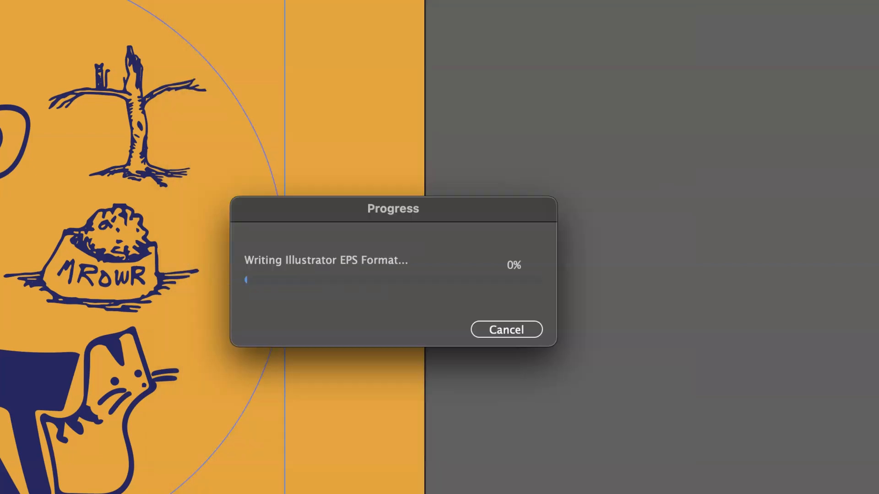